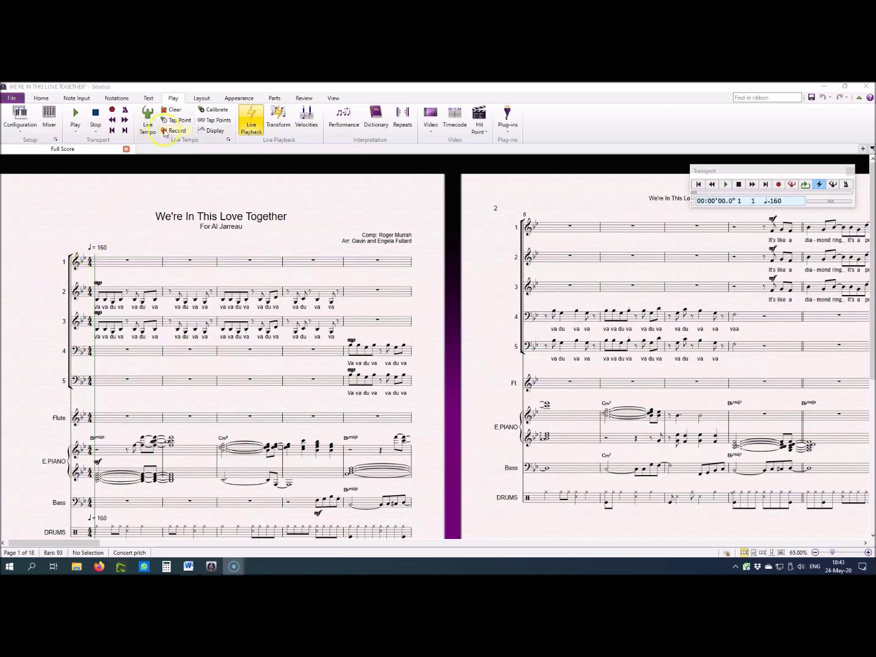
Step: Switch the playback configuration to Sibelius 7 Sounds, then back to Jazz and BB + Sib
click(174, 101)
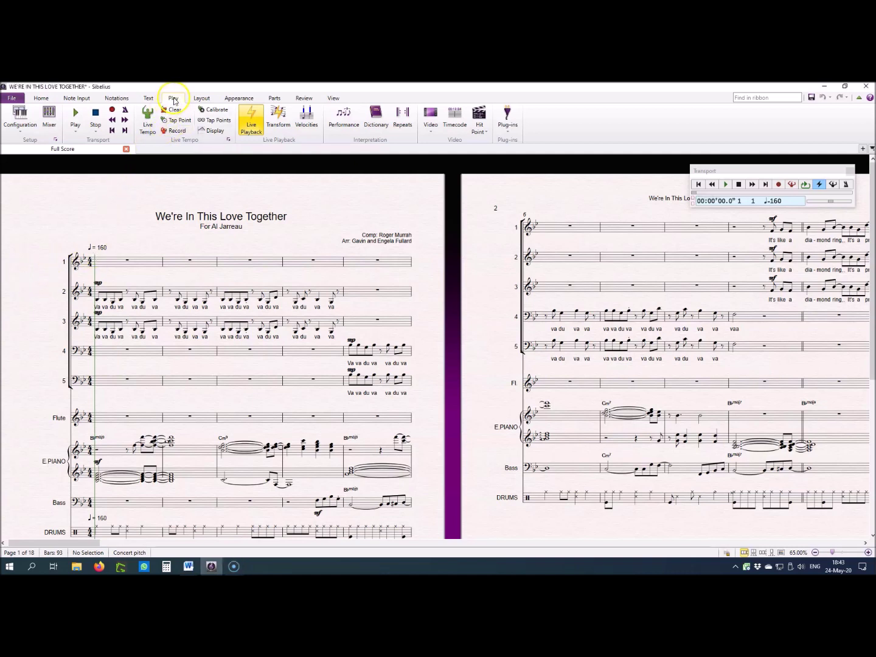
click(56, 142)
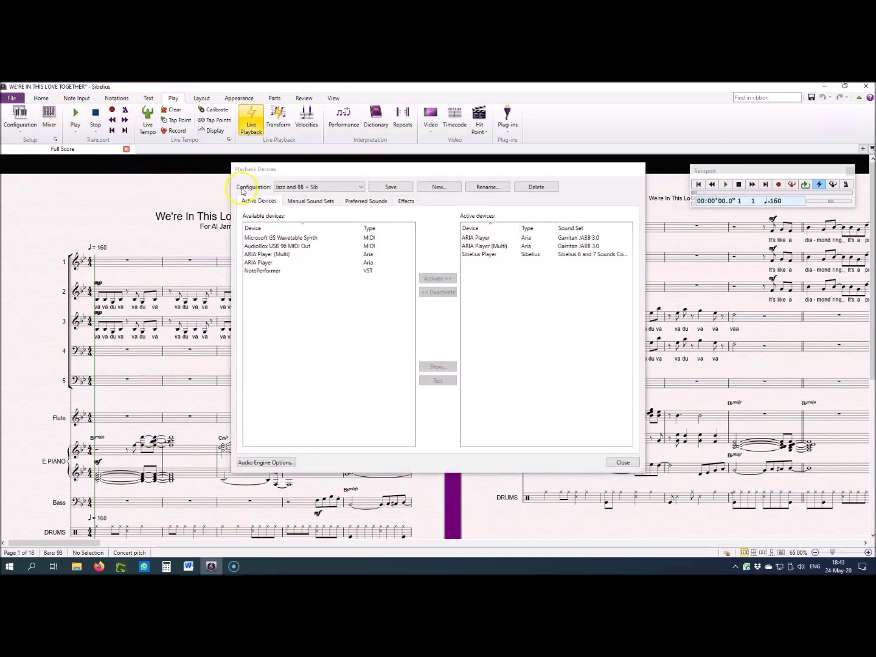
click(363, 189)
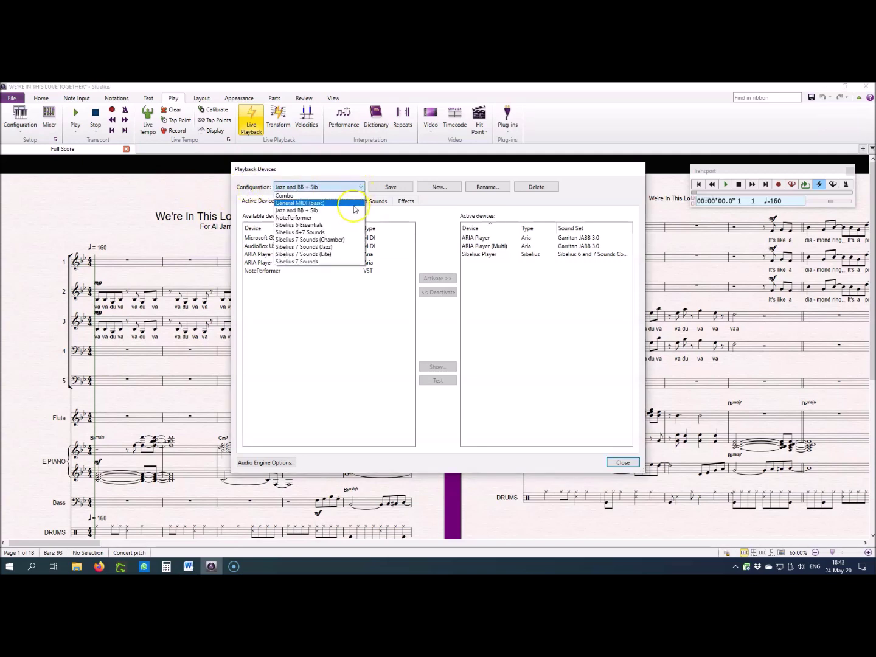
click(305, 262)
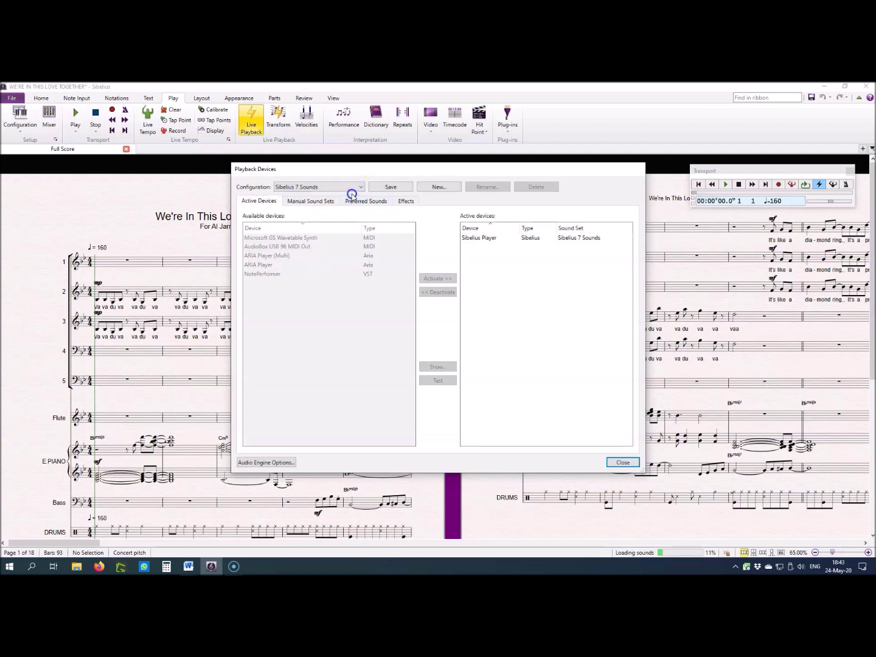
click(361, 189)
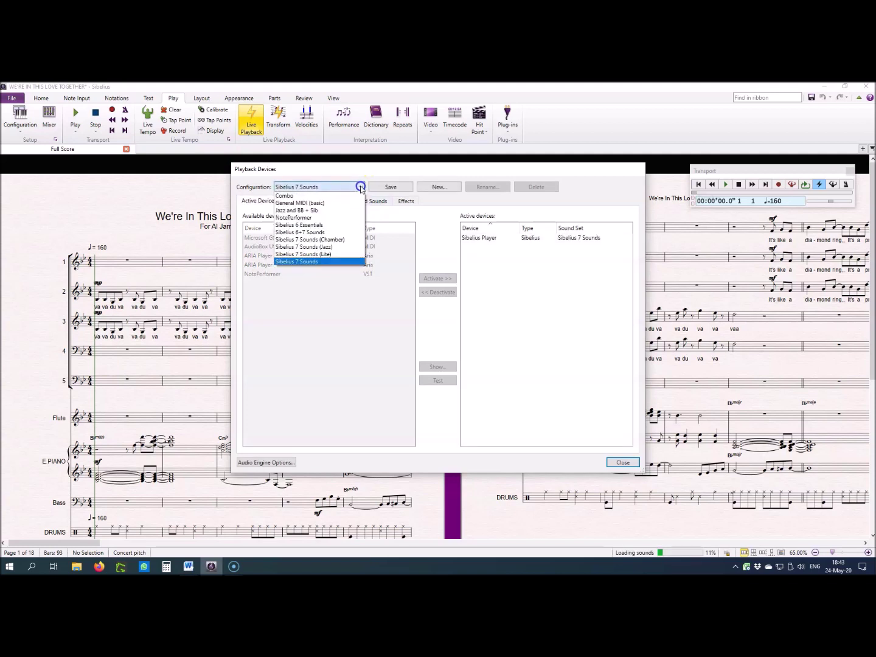
click(316, 211)
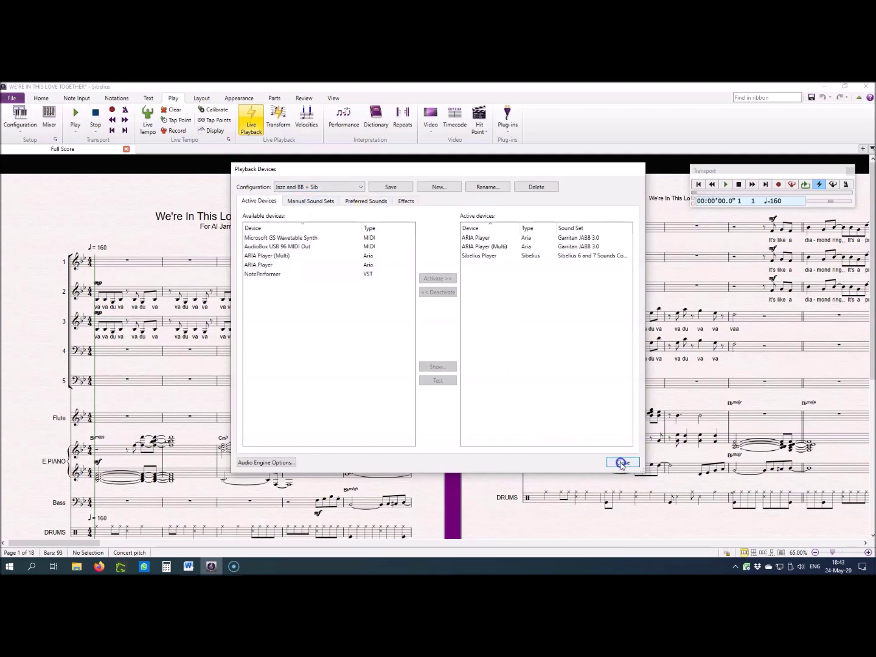
click(622, 463)
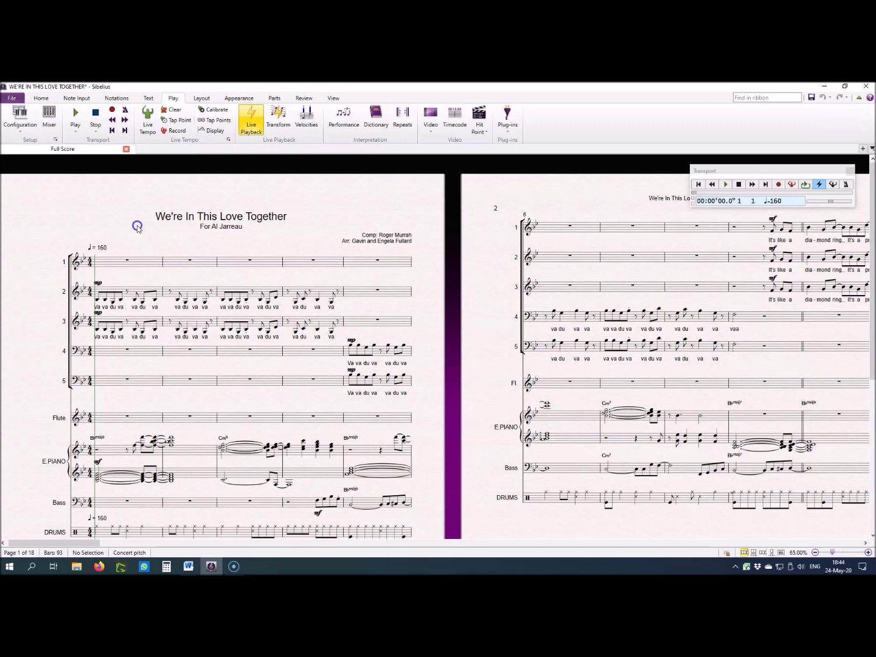
Step: Inspect the first E.PIANO chord in the properties inspector, then show and hide the mixer
key(ctrl+alt+i)
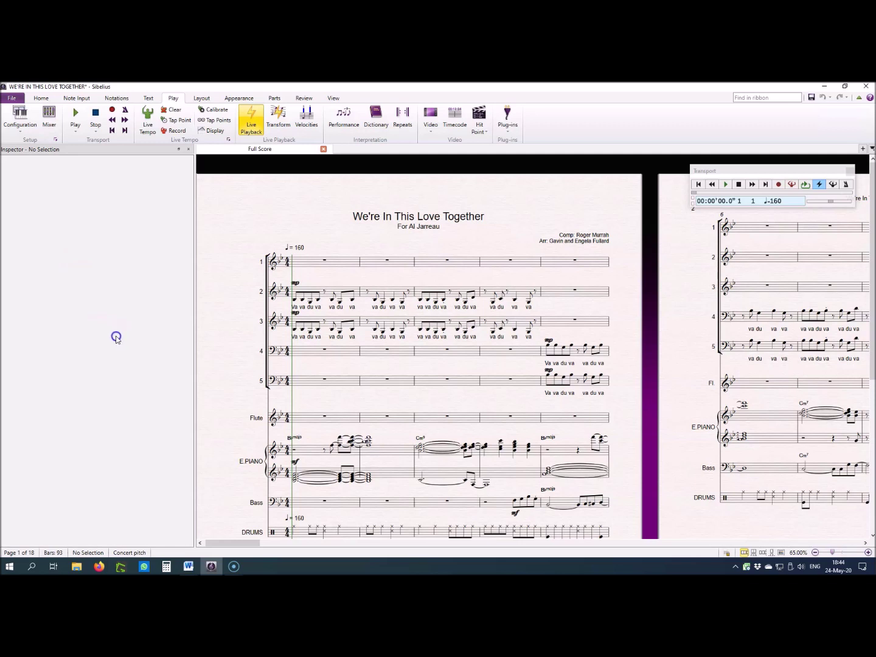
click(295, 474)
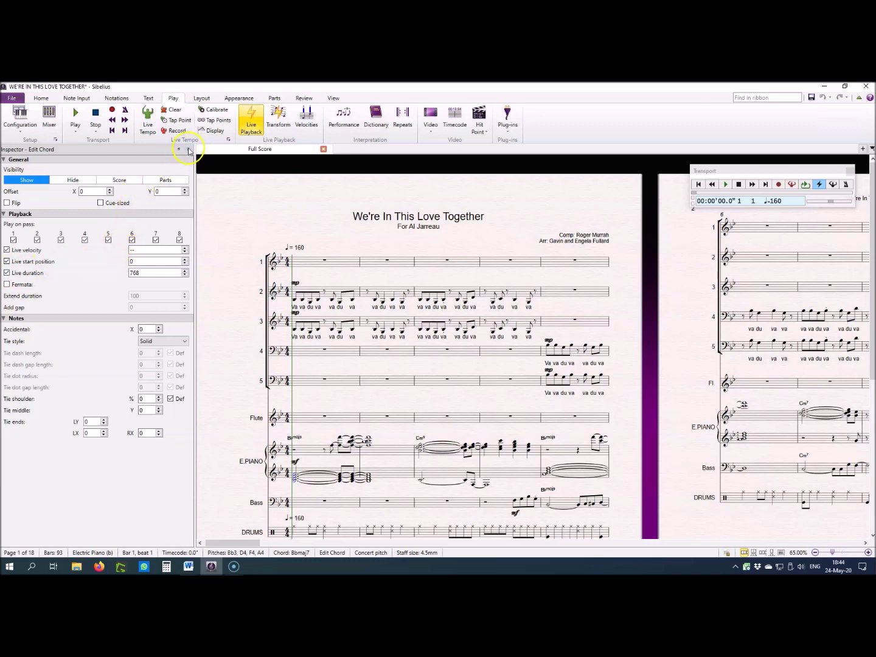
click(190, 150)
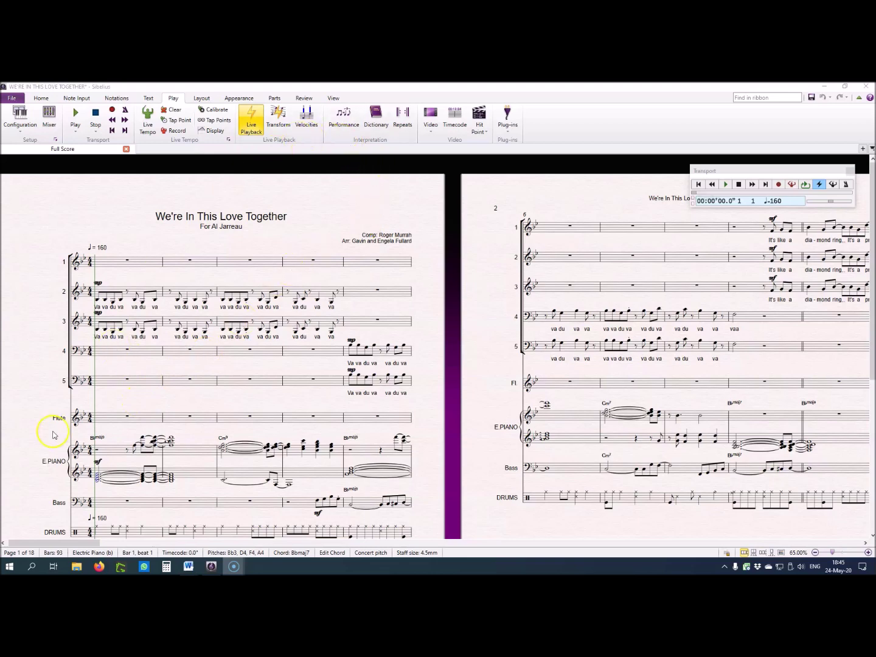
key(m)
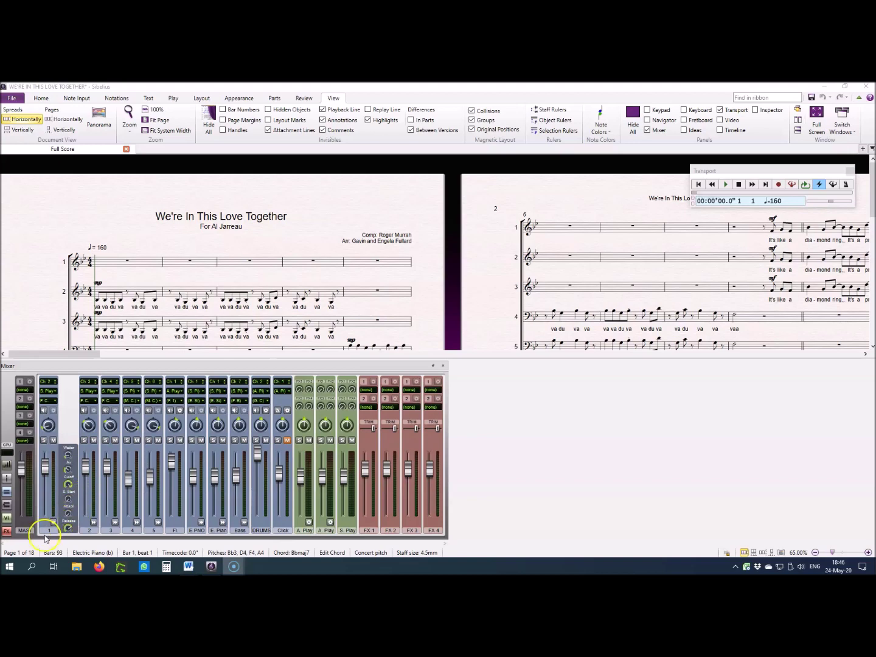
click(648, 131)
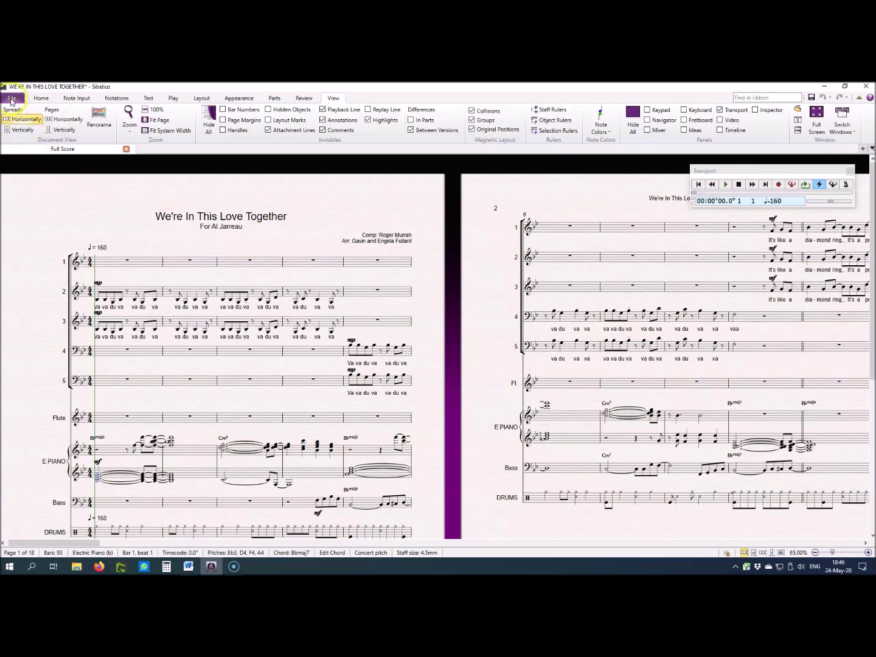
Step: Check the filename and Clients\Other folder in File > Export > Audio, then export as 128 kbps MP3
click(10, 99)
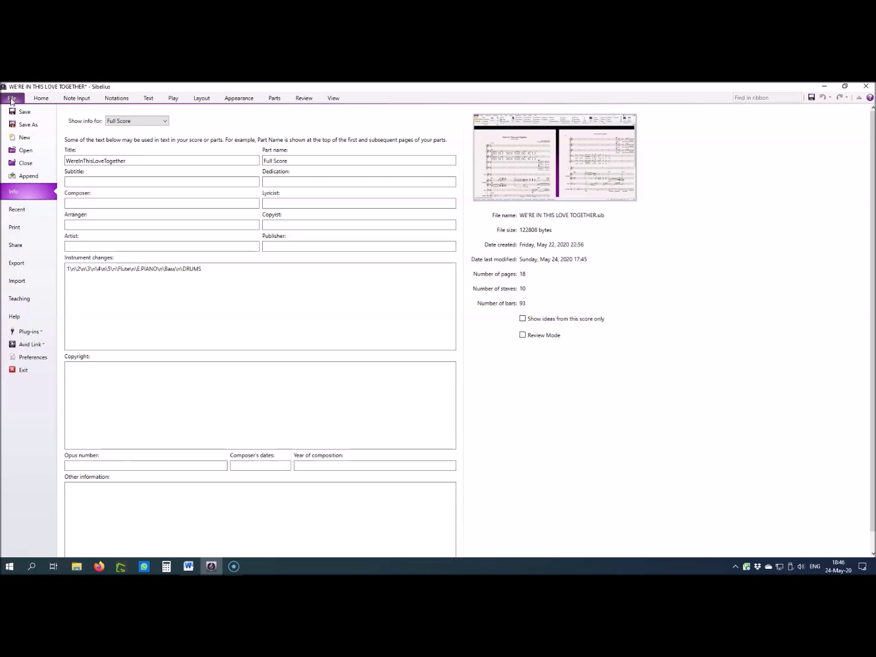
click(19, 265)
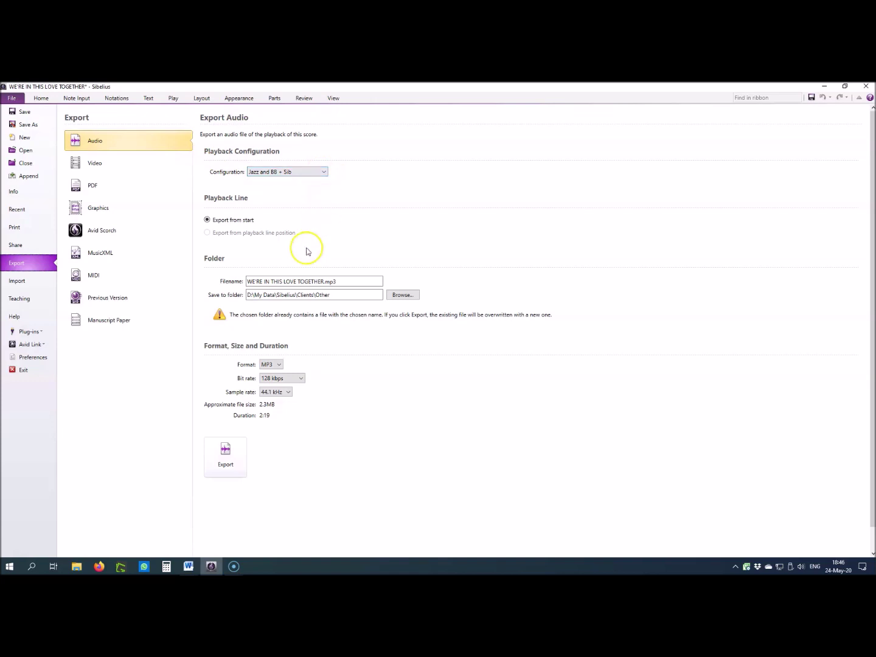
click(251, 282)
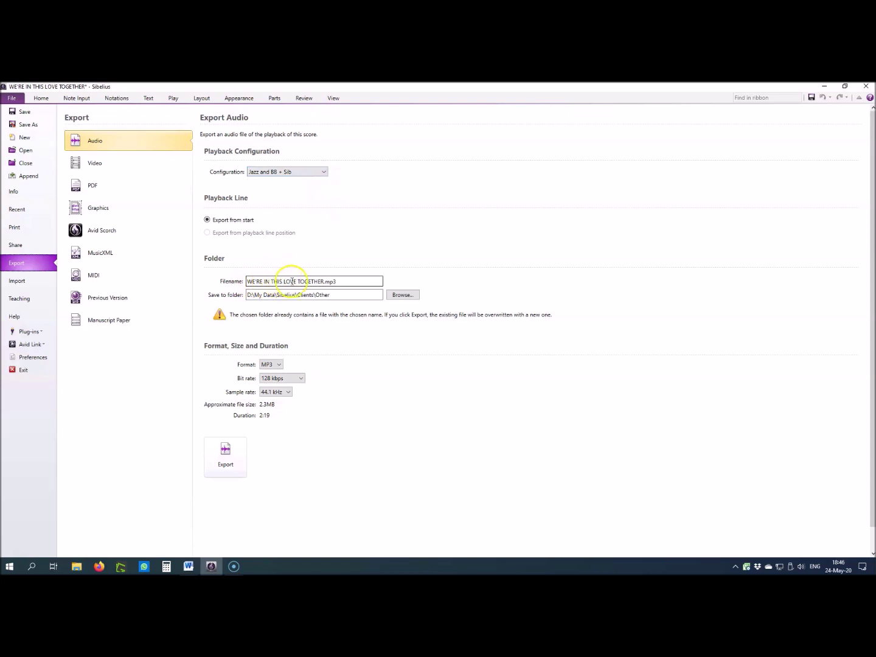
click(251, 296)
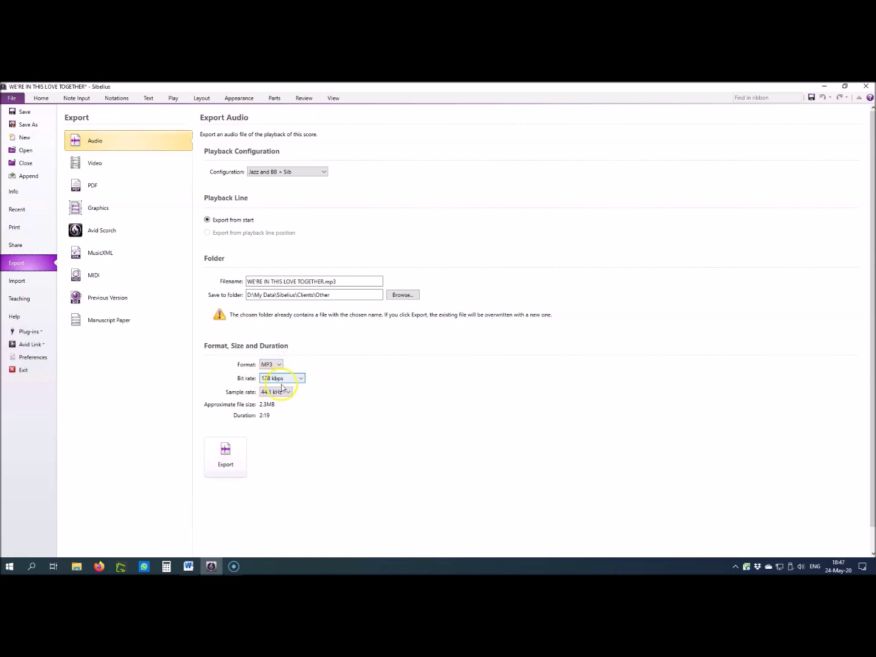
click(224, 464)
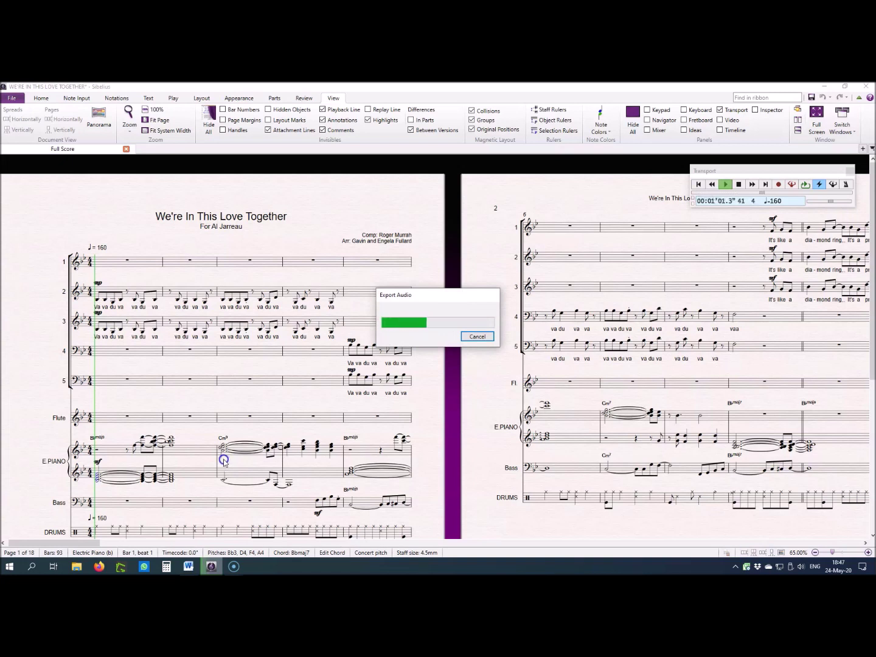